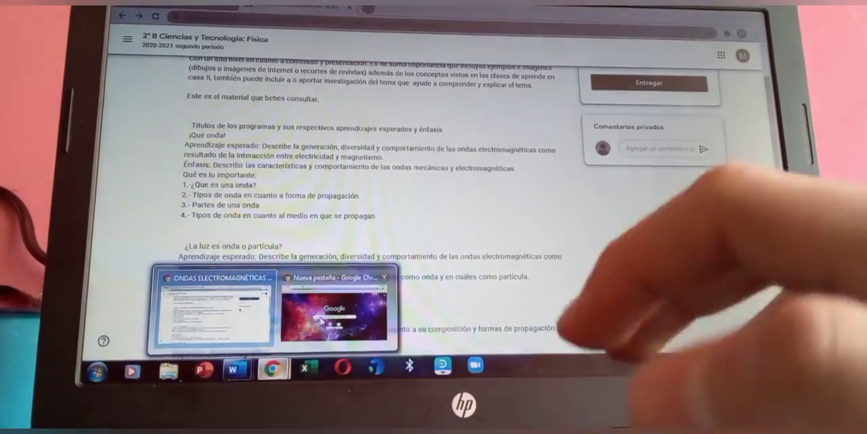
Bring the browser forward, then switch to the blank Word document from the taskbar
{"action": "left_click", "coordinate": [332, 312]}
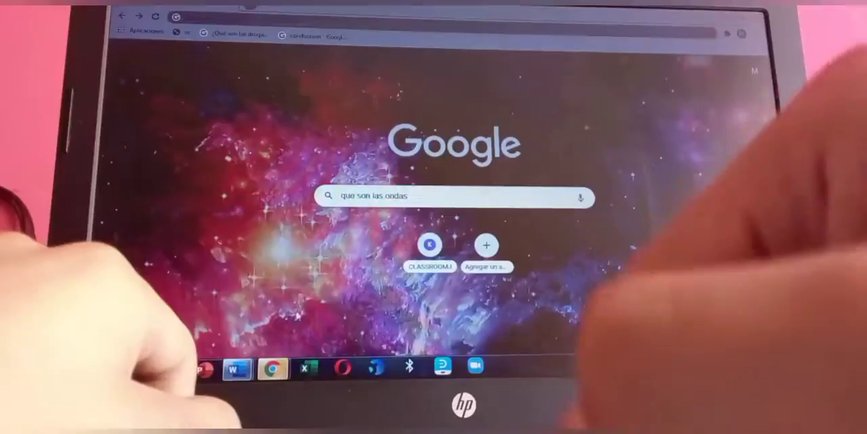
{"action": "left_click", "coordinate": [232, 368]}
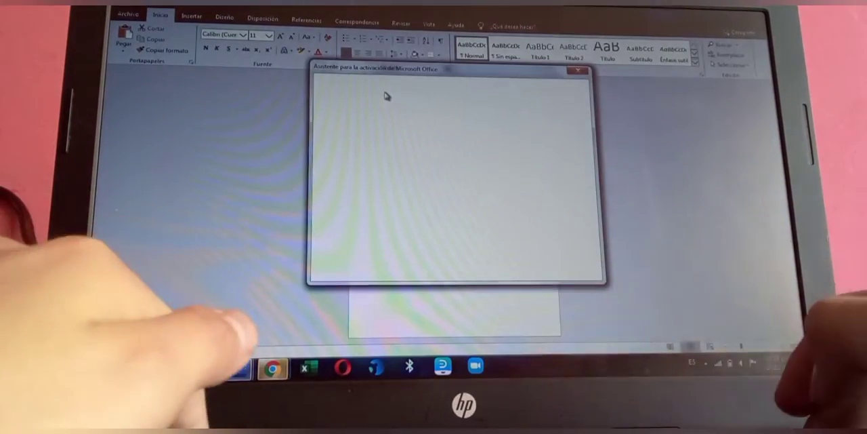
Dismiss the Office activation notice and start the '¿Qué son las…' question in the document
{"action": "left_click", "coordinate": [577, 70]}
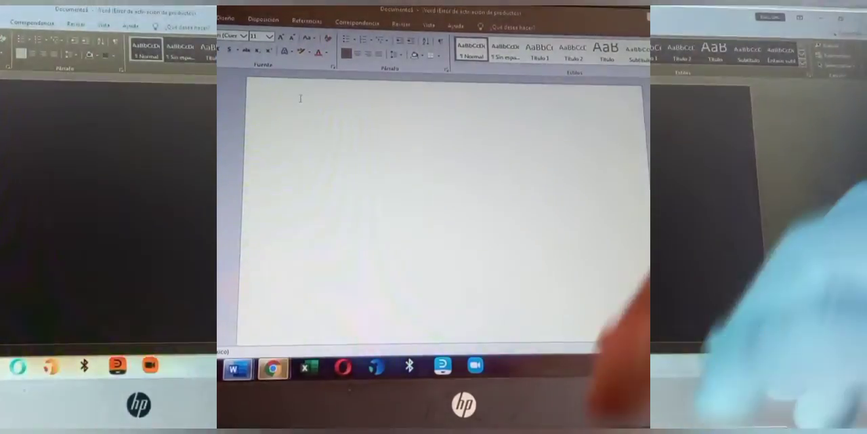
{"action": "left_click", "coordinate": [236, 368]}
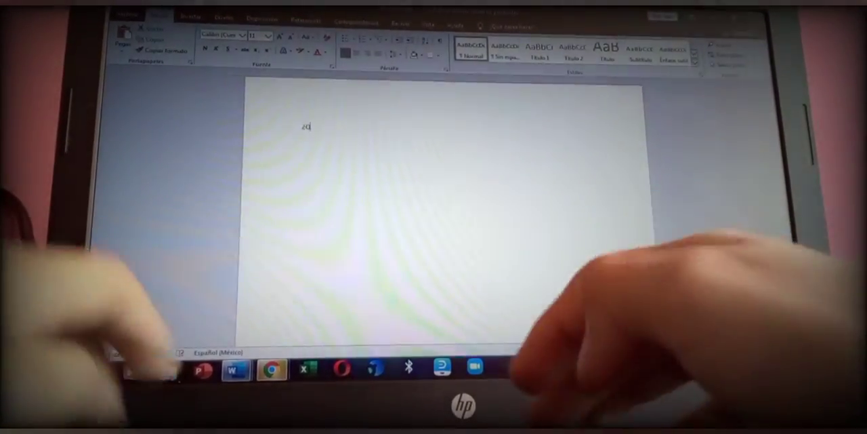
{"action": "type", "text": "¿Qué son ls"}
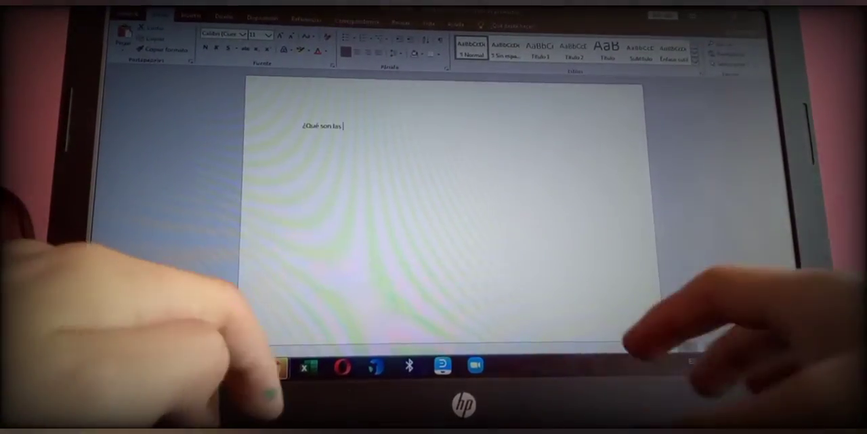
{"action": "type", "text": "o"}
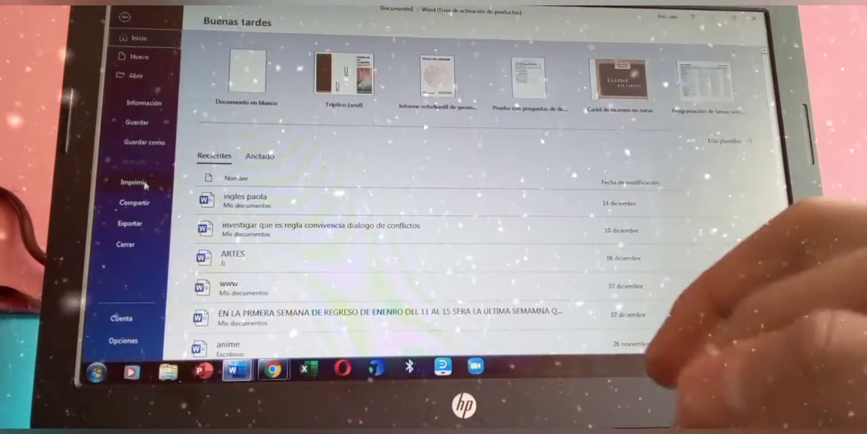
Cancel the printer connection, switch Word windows and create a new blank document
{"action": "left_click", "coordinate": [135, 182]}
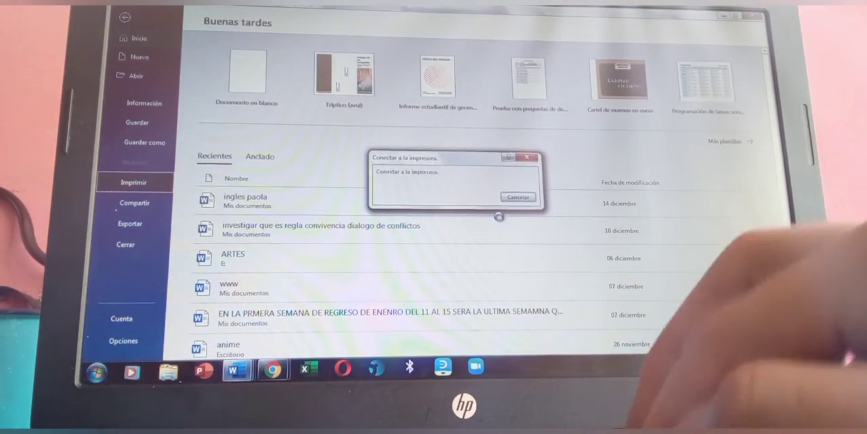
{"action": "left_click", "coordinate": [533, 158]}
{"action": "left_click", "coordinate": [234, 369]}
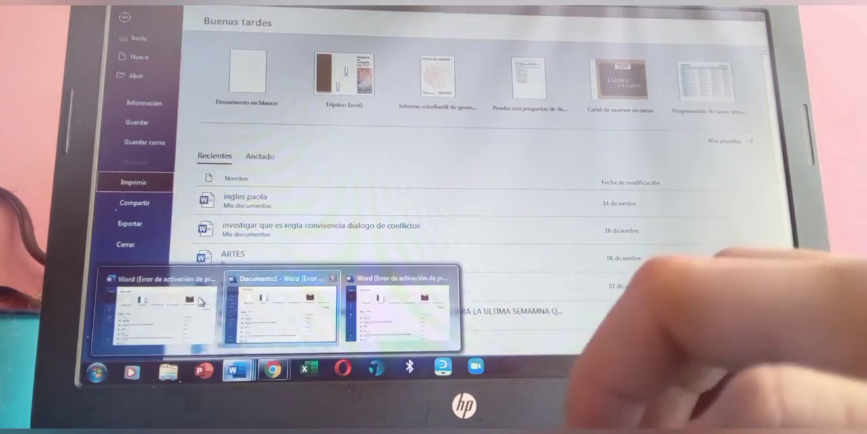
{"action": "left_click", "coordinate": [271, 305]}
{"action": "left_click", "coordinate": [576, 273]}
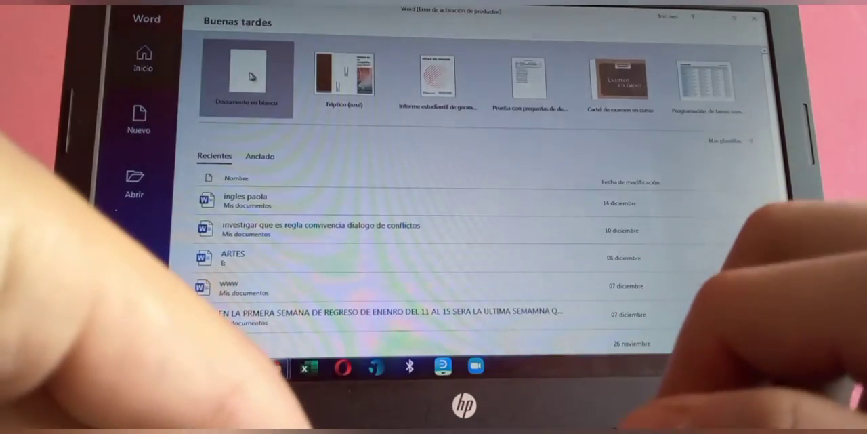
{"action": "left_click", "coordinate": [247, 75]}
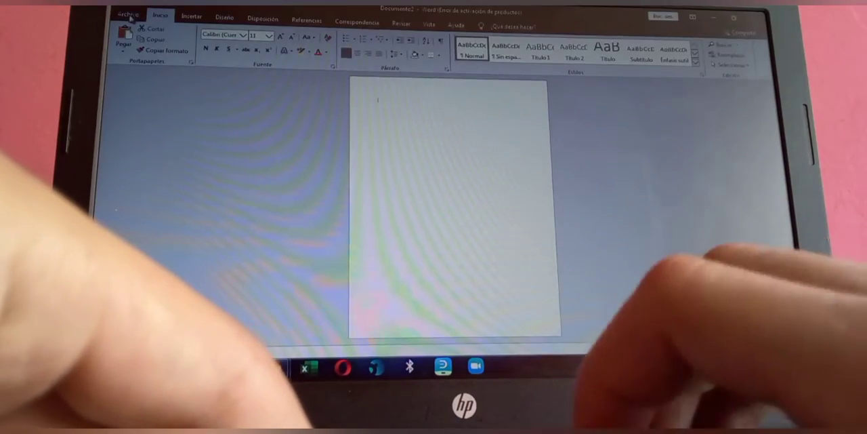
Change the page margins from Normal to Narrow through the print settings
{"action": "left_click", "coordinate": [129, 19]}
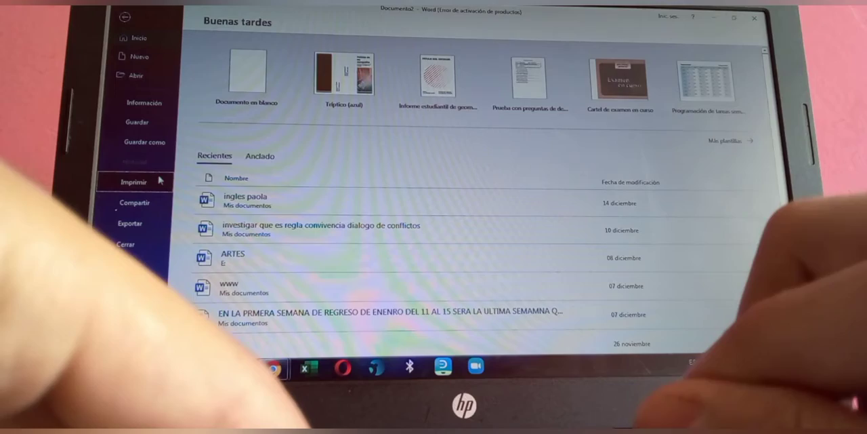
{"action": "left_click", "coordinate": [133, 181]}
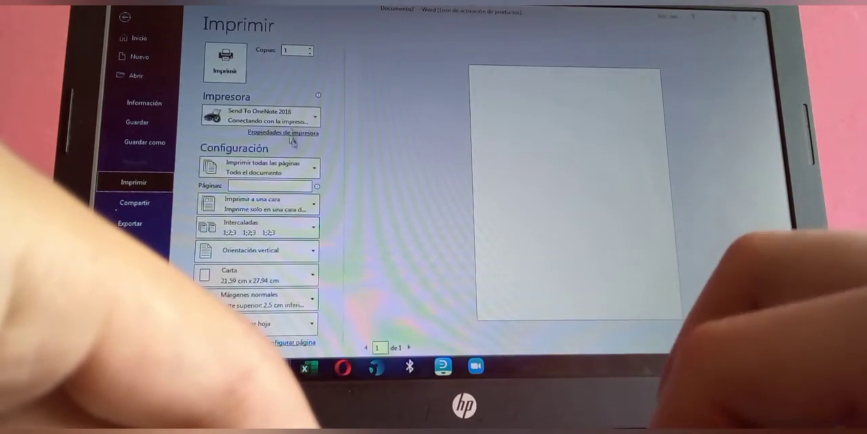
{"action": "left_click", "coordinate": [273, 291]}
{"action": "left_click", "coordinate": [304, 139]}
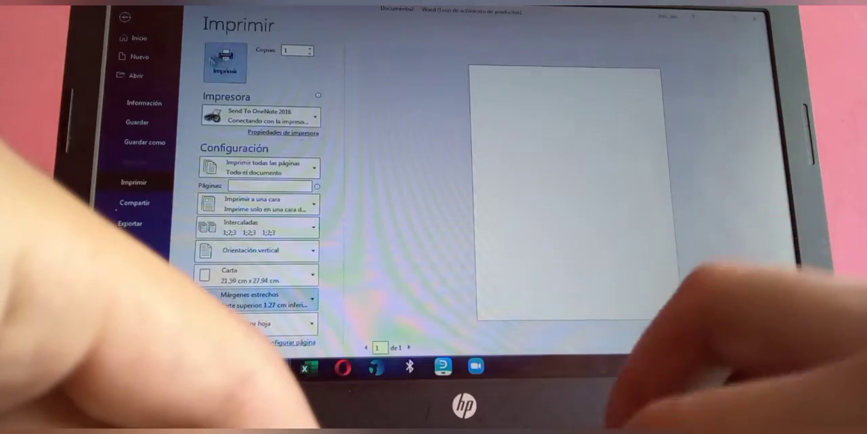
{"action": "left_click", "coordinate": [124, 17]}
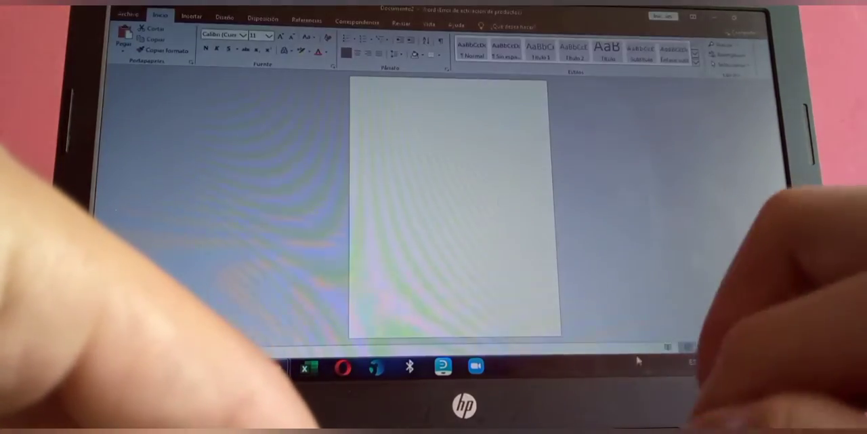
{"action": "left_click", "coordinate": [119, 15]}
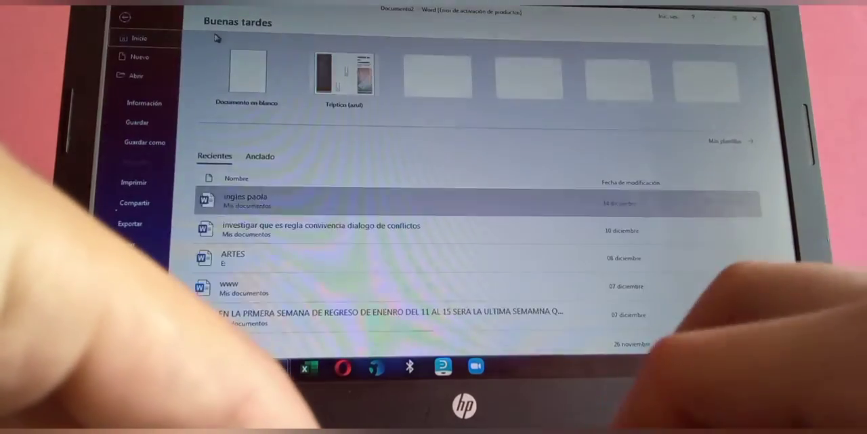
Centre the large 'Ondas' title and set it in the Butterfly script font
{"action": "key", "text": "Escape"}
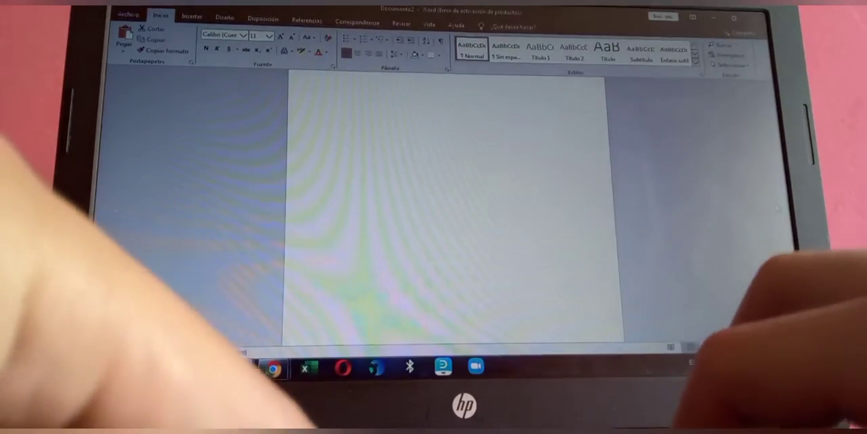
{"action": "type", "text": "¿Q"}
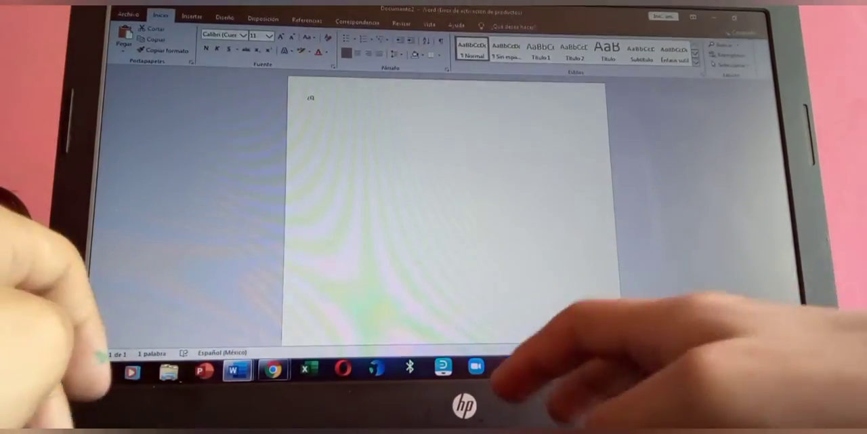
{"action": "type", "text": "ué son las c"}
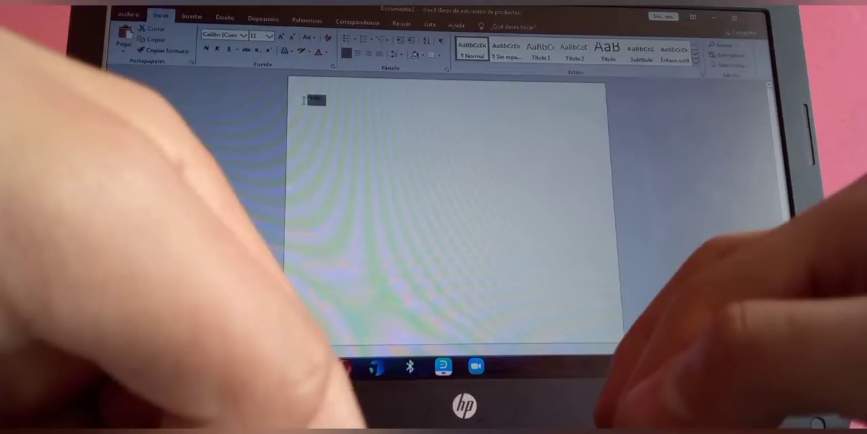
{"action": "left_click", "coordinate": [359, 55]}
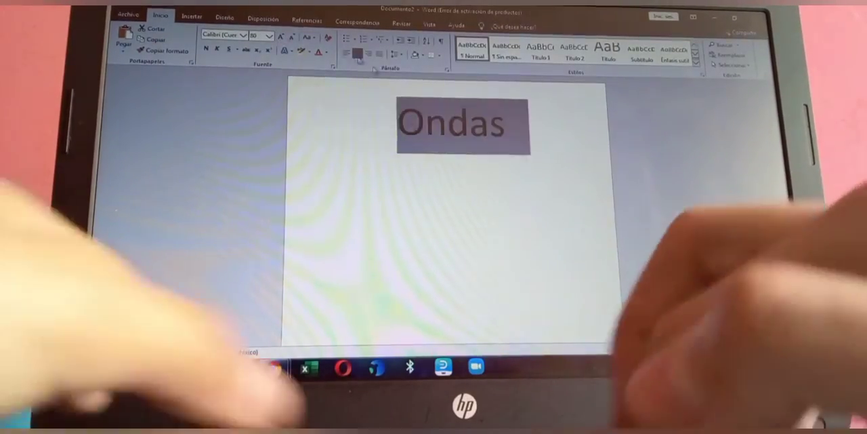
{"action": "scroll", "coordinate": [447, 203], "scroll_direction": "down", "scroll_amount": 3}
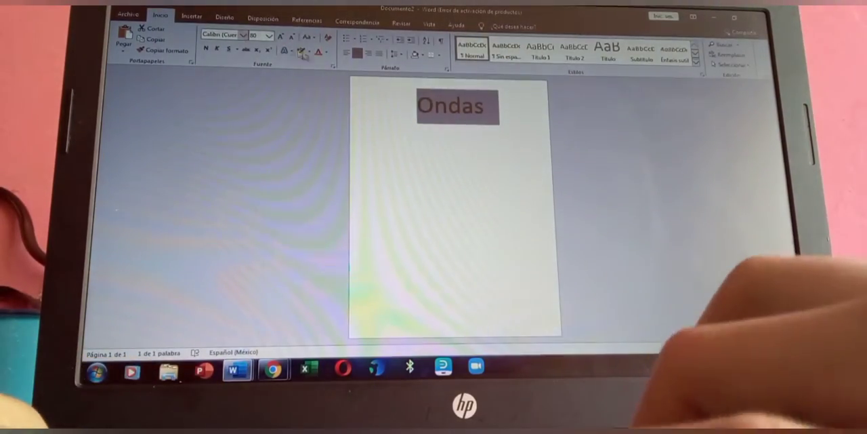
{"action": "left_click", "coordinate": [244, 35]}
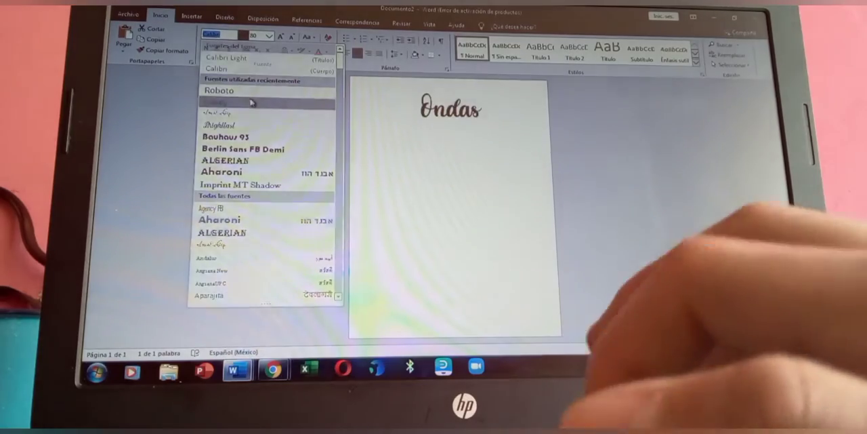
{"action": "left_click", "coordinate": [251, 102]}
{"action": "left_click", "coordinate": [330, 53]}
{"action": "mouse_move", "coordinate": [345, 160]}
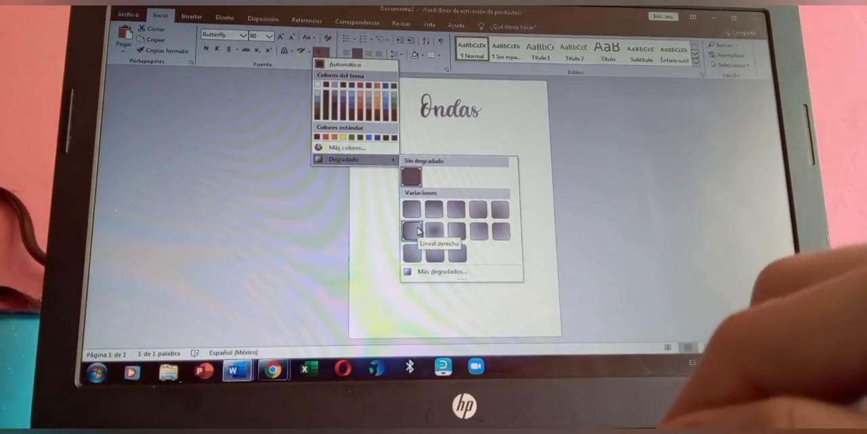
Apply a gradient to 'Ondas' and set the first gradient stop to teal in the effects pane
{"action": "left_click", "coordinate": [417, 230]}
{"action": "left_click", "coordinate": [330, 53]}
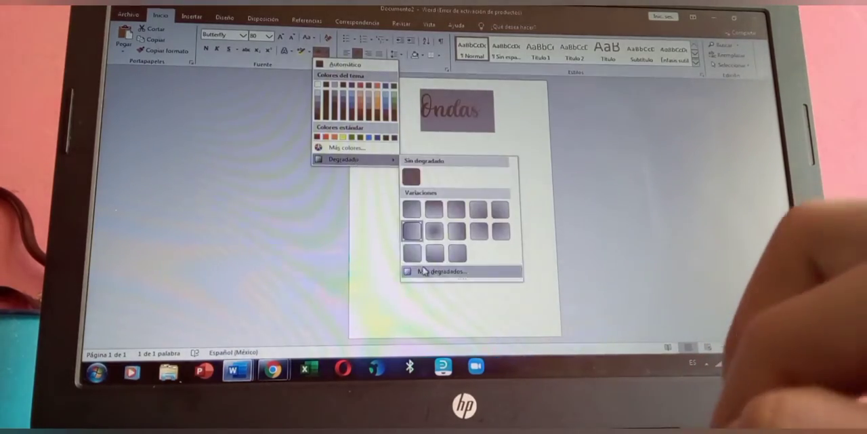
{"action": "left_click", "coordinate": [424, 271]}
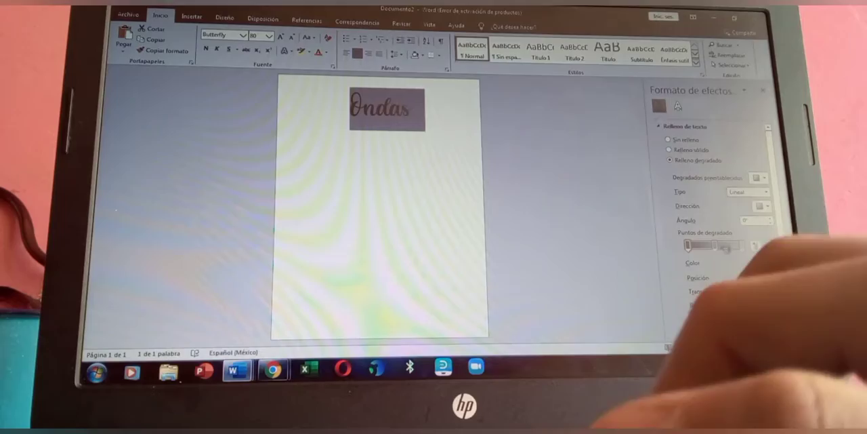
{"action": "left_click", "coordinate": [755, 263]}
{"action": "left_click", "coordinate": [393, 92]}
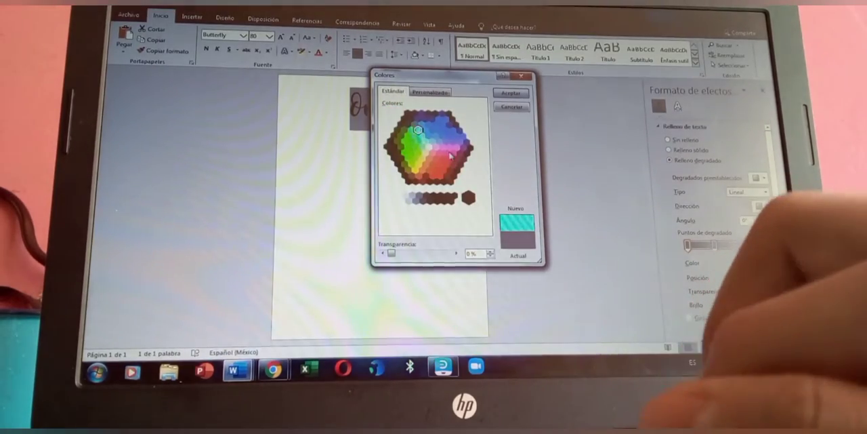
{"action": "left_click", "coordinate": [454, 153]}
{"action": "left_click", "coordinate": [511, 93]}
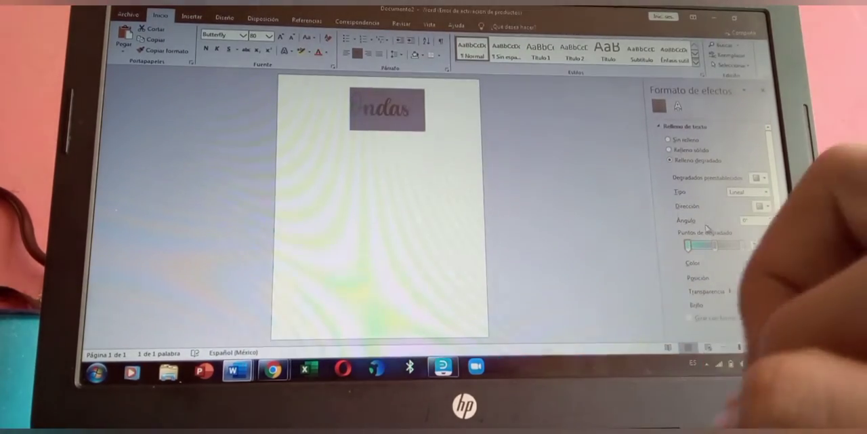
Set the remaining gradient stops to yellow and green, close the pane and switch to the browser
{"action": "left_click", "coordinate": [755, 263]}
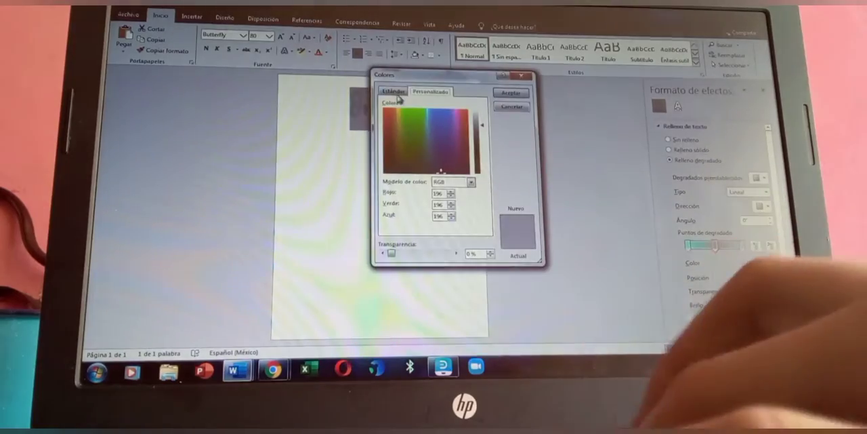
{"action": "left_click", "coordinate": [394, 93]}
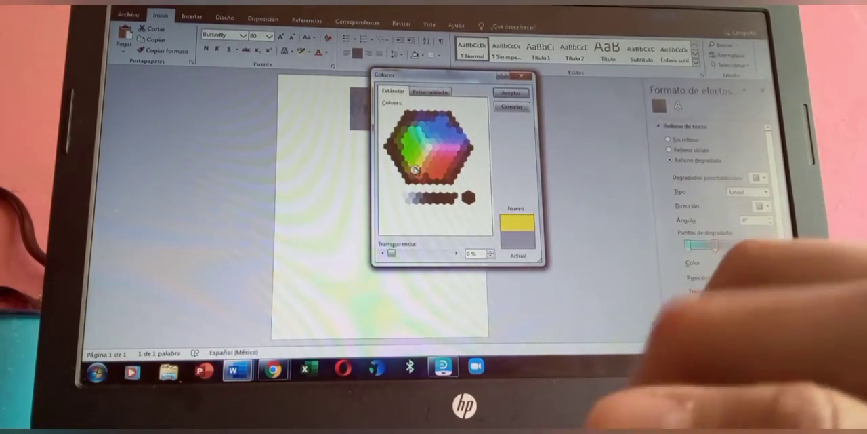
{"action": "left_click", "coordinate": [512, 93]}
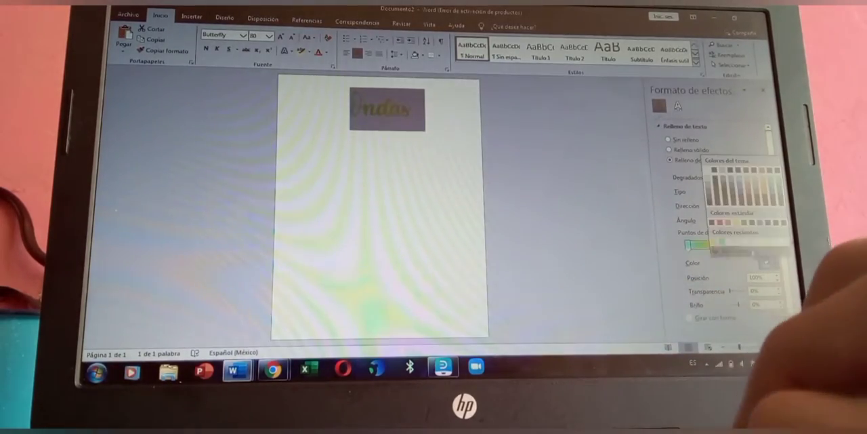
{"action": "left_click", "coordinate": [755, 263]}
{"action": "left_click", "coordinate": [394, 92]}
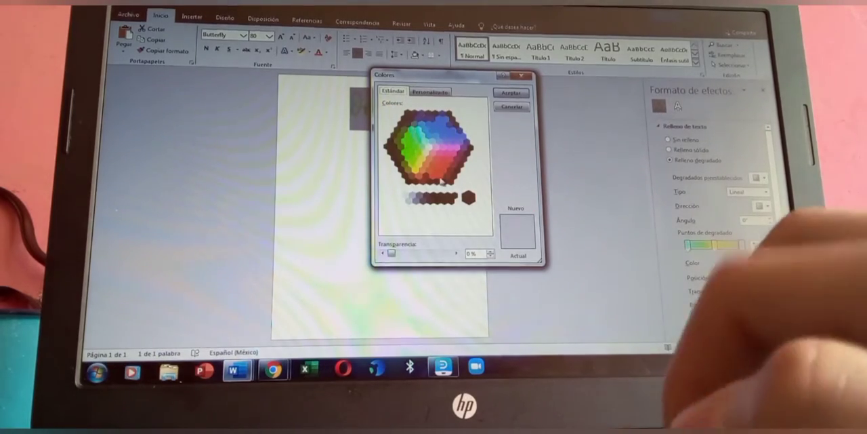
{"action": "left_click", "coordinate": [512, 93]}
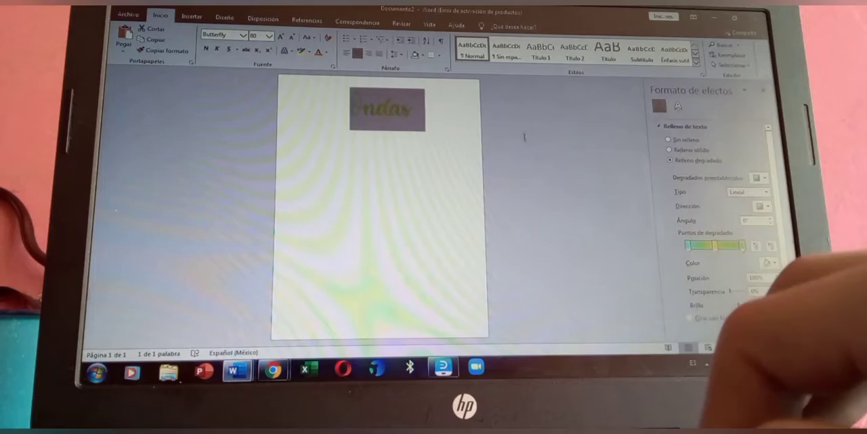
{"action": "left_click", "coordinate": [745, 252]}
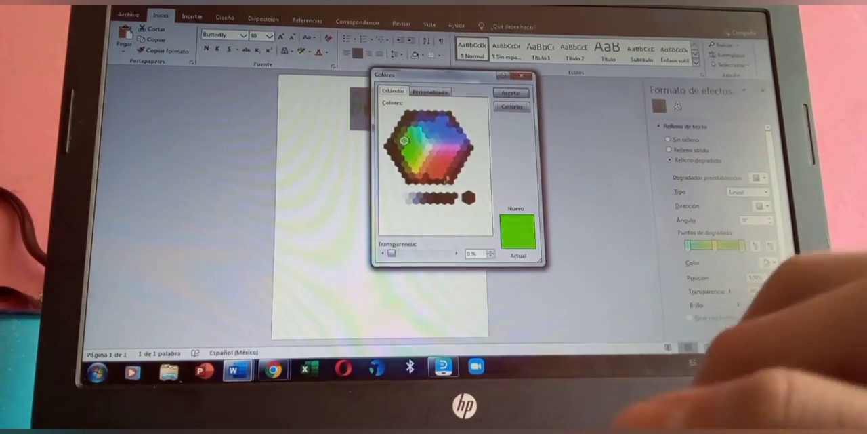
{"action": "left_click", "coordinate": [515, 94]}
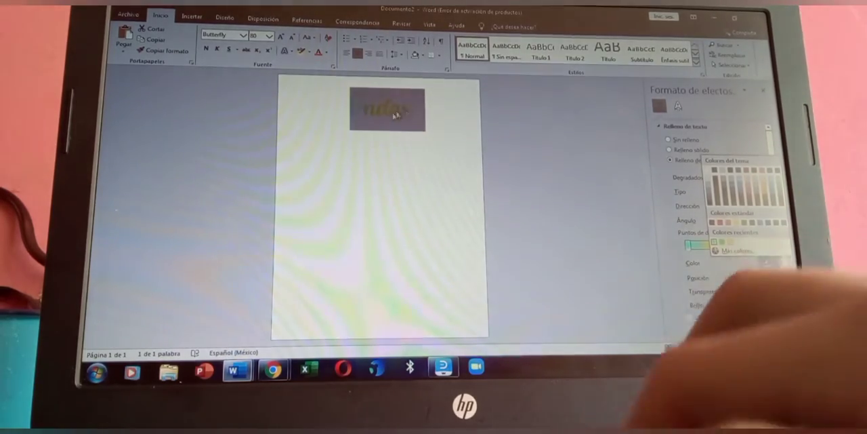
{"action": "left_click", "coordinate": [447, 156]}
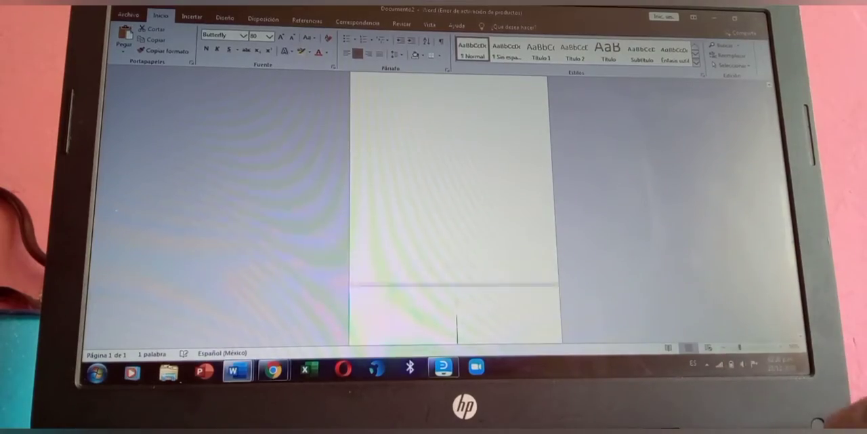
{"action": "scroll", "coordinate": [447, 203], "scroll_direction": "up", "scroll_amount": 5}
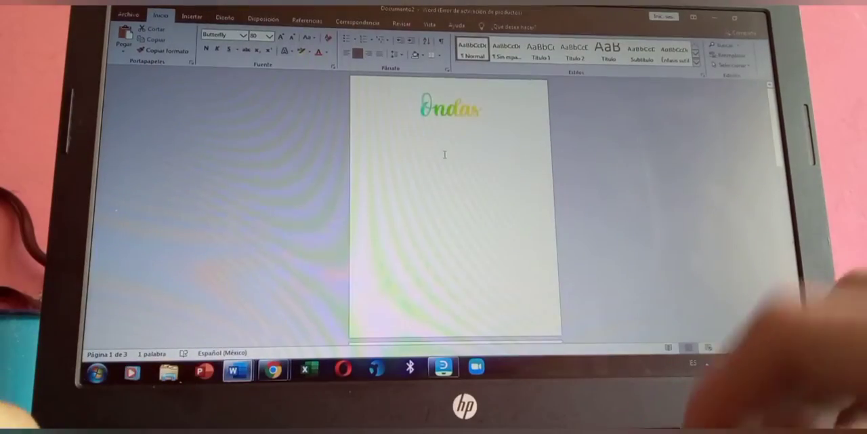
{"action": "left_click", "coordinate": [272, 370]}
Search Google for 'ondas' in a new tab and select the Wikipedia definition paragraph
{"action": "left_click", "coordinate": [224, 291]}
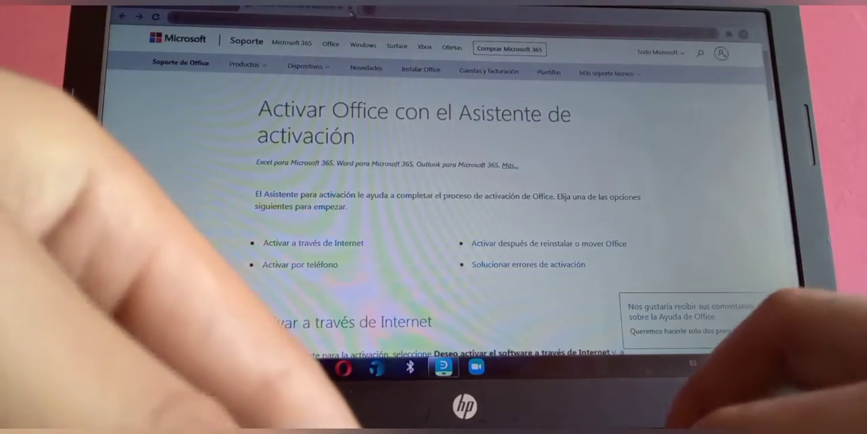
{"action": "left_click", "coordinate": [369, 10]}
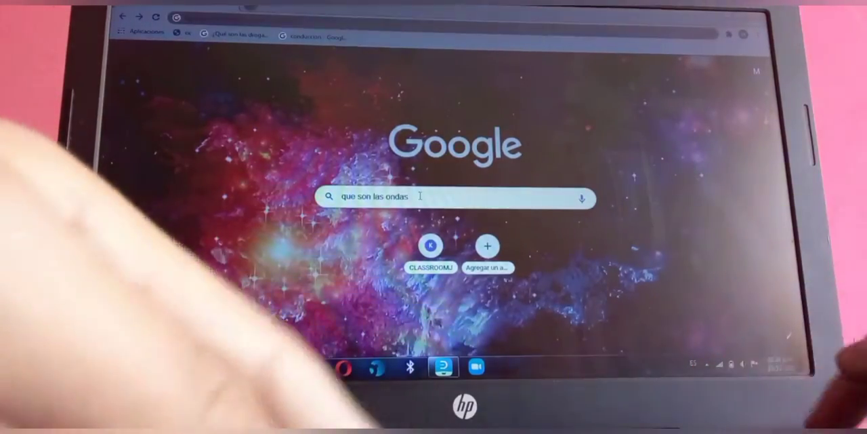
{"action": "type", "text": "q"}
{"action": "key", "text": "BackSpace"}
{"action": "type", "text": "ondas"}
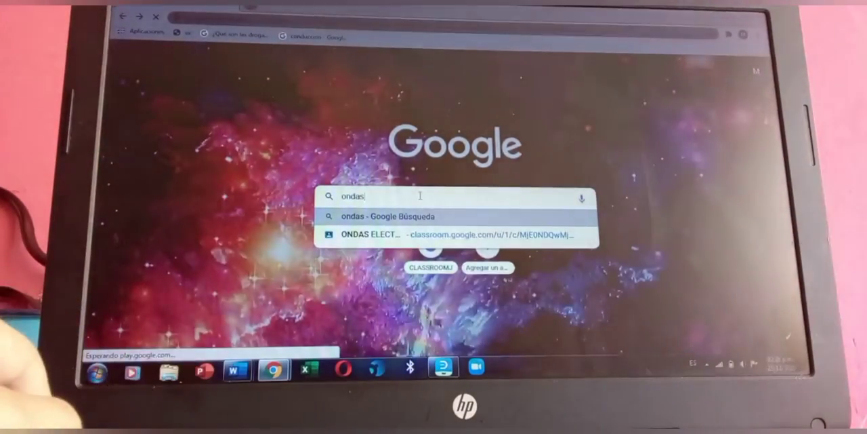
{"action": "key", "text": "Return"}
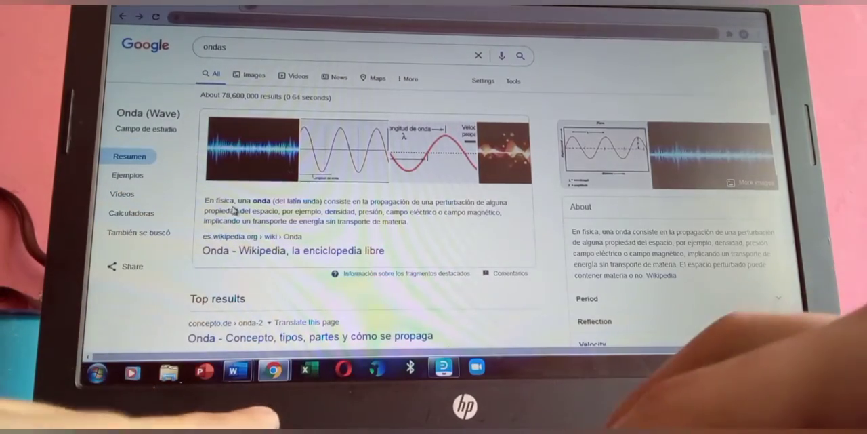
{"action": "triple_click", "coordinate": [351, 217]}
{"action": "mouse_move", "coordinate": [234, 370]}
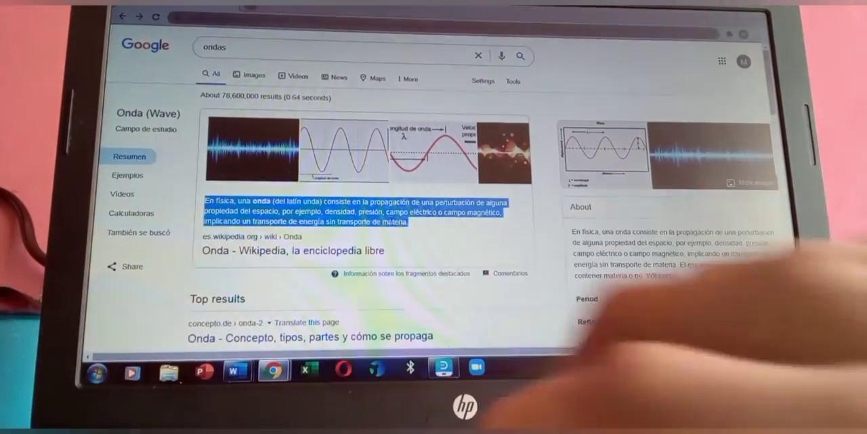
Paste the definition under the title, set it to size 16 and justify it
{"action": "left_click", "coordinate": [284, 278]}
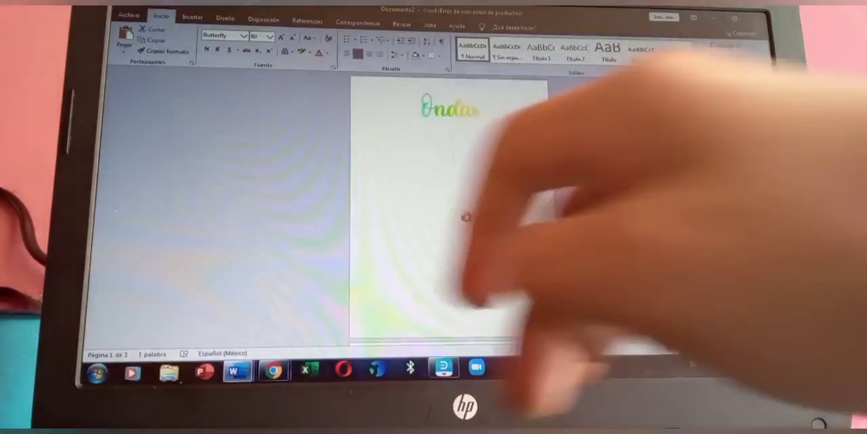
{"action": "key", "text": "ctrl+v"}
{"action": "scroll", "coordinate": [447, 204], "scroll_direction": "up", "scroll_amount": 2}
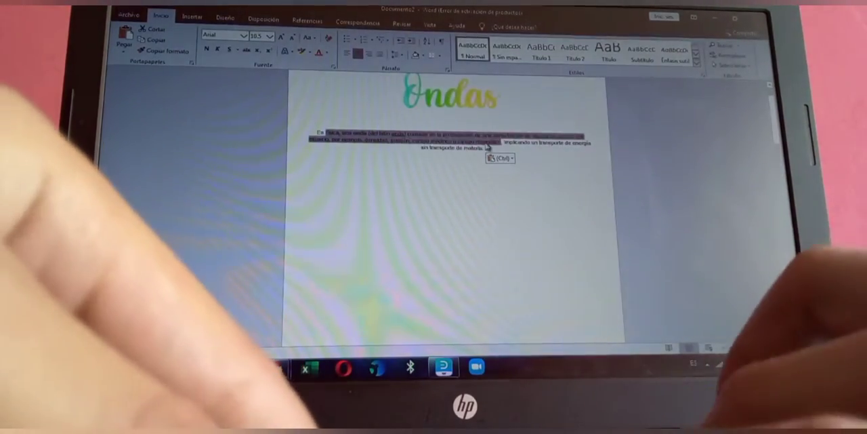
{"action": "triple_click", "coordinate": [447, 139]}
{"action": "left_click", "coordinate": [269, 36]}
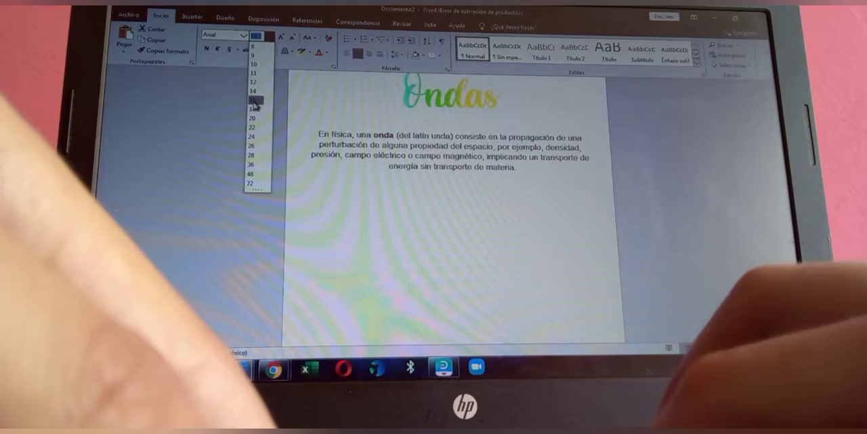
{"action": "left_click", "coordinate": [256, 108]}
{"action": "left_click", "coordinate": [381, 56]}
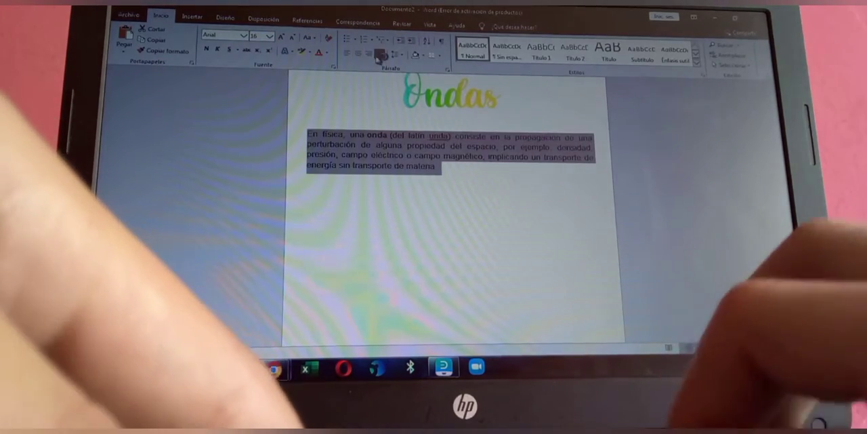
Set the definition paragraph in the Roboto font
{"action": "left_click", "coordinate": [252, 35]}
{"action": "left_click", "coordinate": [242, 36]}
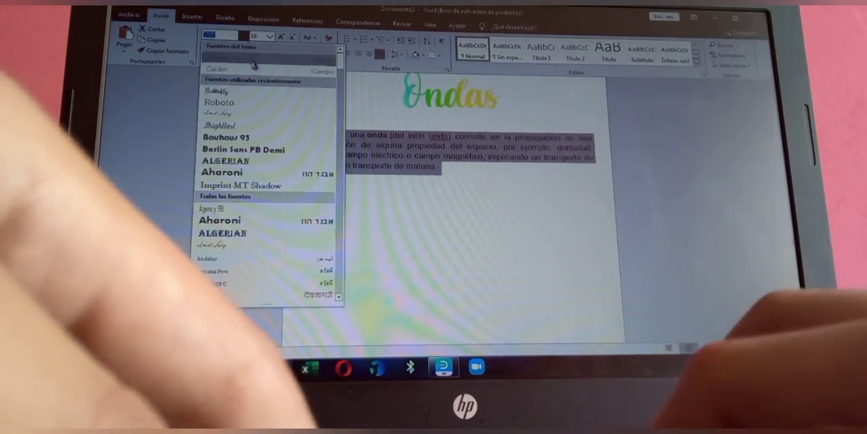
{"action": "left_click", "coordinate": [230, 85]}
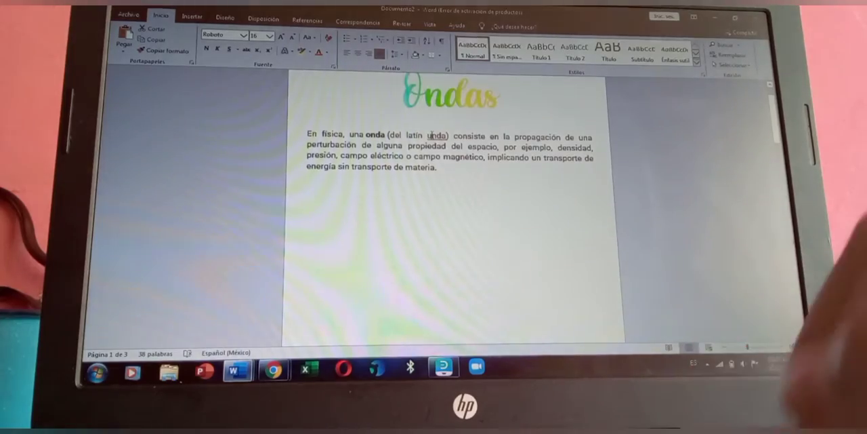
Ignore the 'unda' spelling flag, then shrink the new heading twice and set it in Bauhaus 93
{"action": "left_click", "coordinate": [382, 205]}
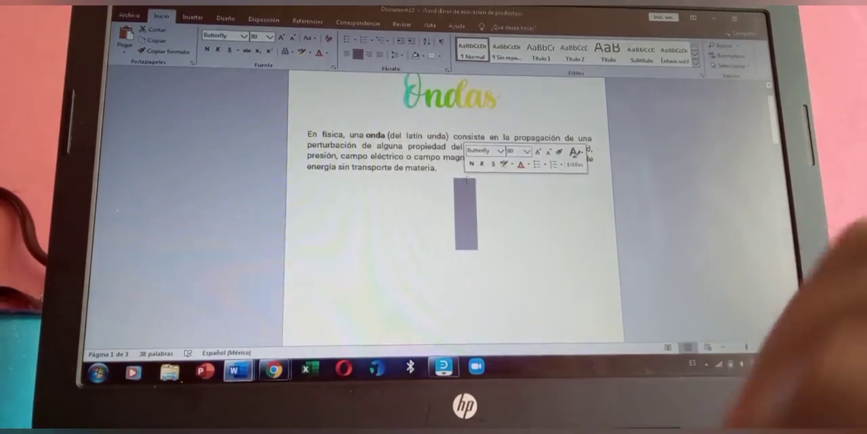
{"action": "type", "text": "¿Para"}
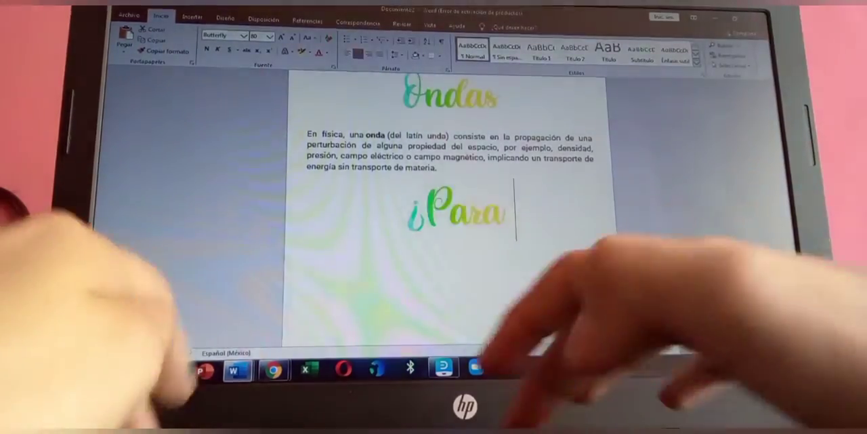
{"action": "type", "text": " que sirve?"}
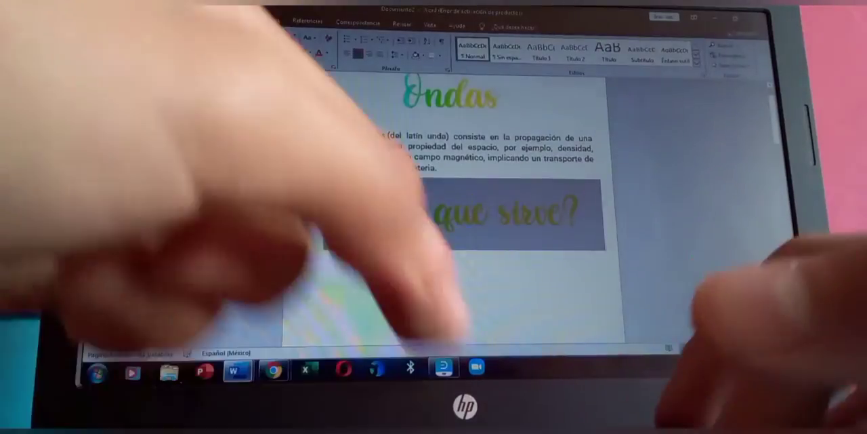
{"action": "triple_click", "coordinate": [461, 213]}
{"action": "left_click", "coordinate": [292, 39]}
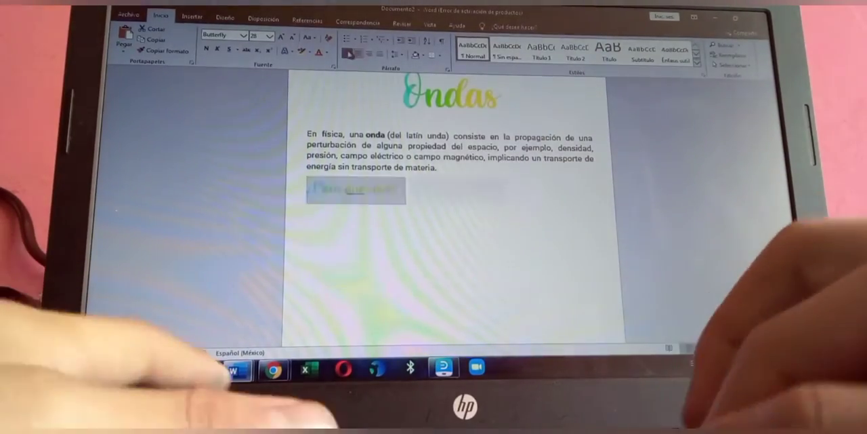
{"action": "left_click", "coordinate": [291, 38]}
{"action": "left_click", "coordinate": [245, 38]}
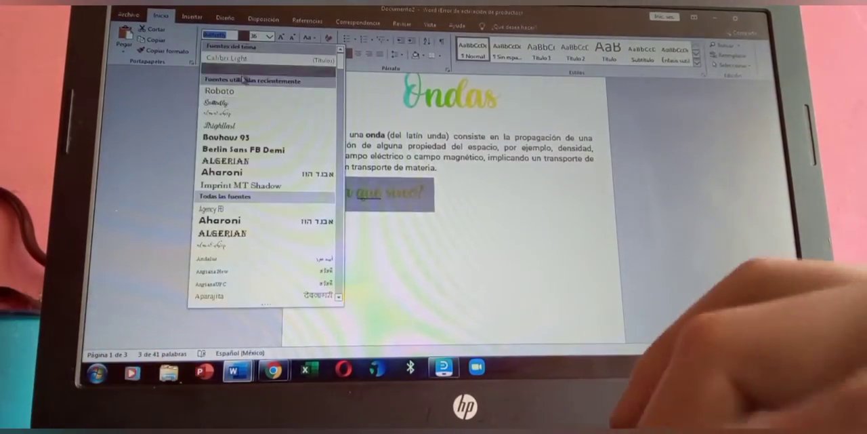
{"action": "left_click", "coordinate": [241, 139]}
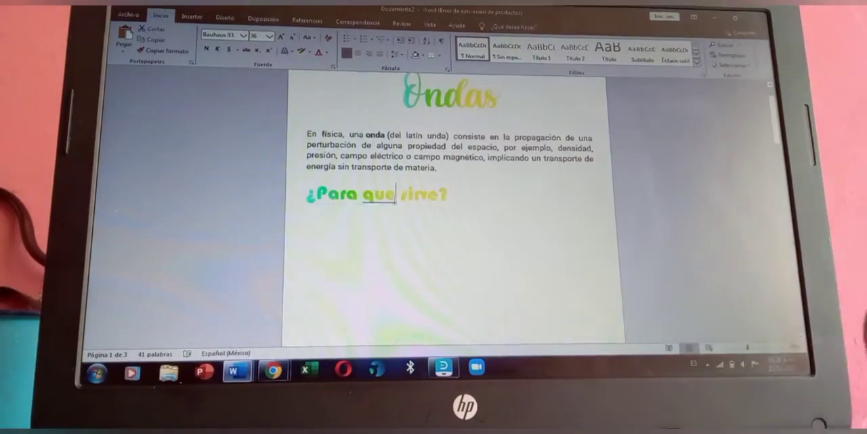
{"action": "left_click_drag", "start_coordinate": [309, 194], "coordinate": [451, 195]}
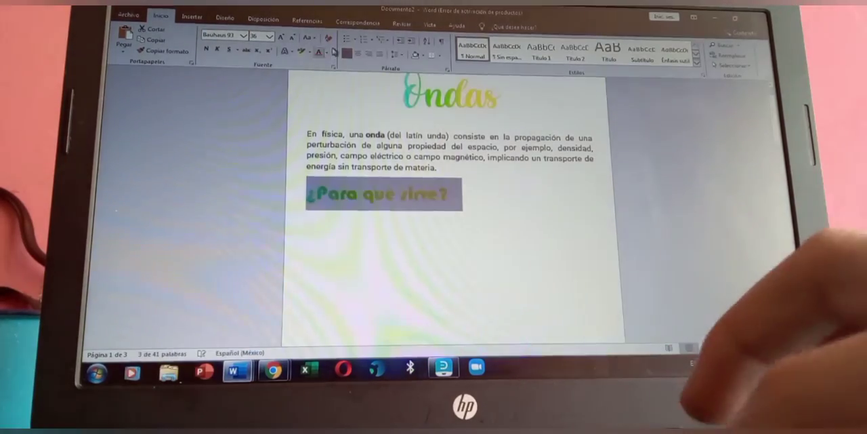
Recolour the heading and switch it to a gradient fill in the text effects pane
{"action": "left_click", "coordinate": [326, 52]}
{"action": "left_click", "coordinate": [338, 163]}
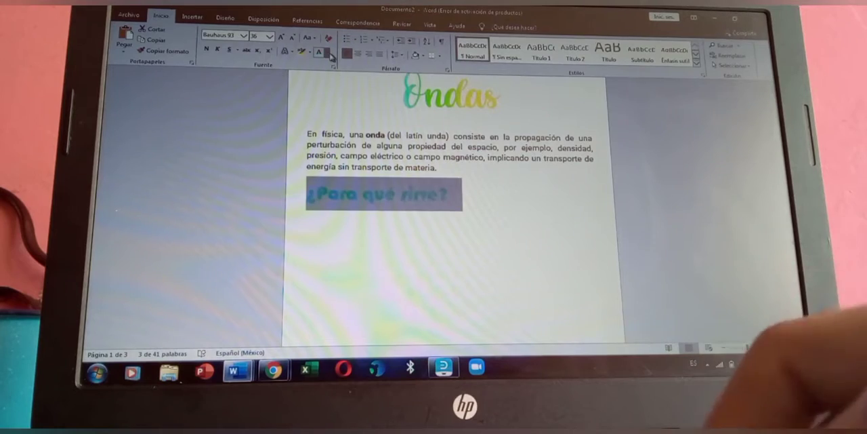
{"action": "left_click", "coordinate": [332, 55]}
{"action": "left_click", "coordinate": [344, 179]}
{"action": "left_click", "coordinate": [444, 342]}
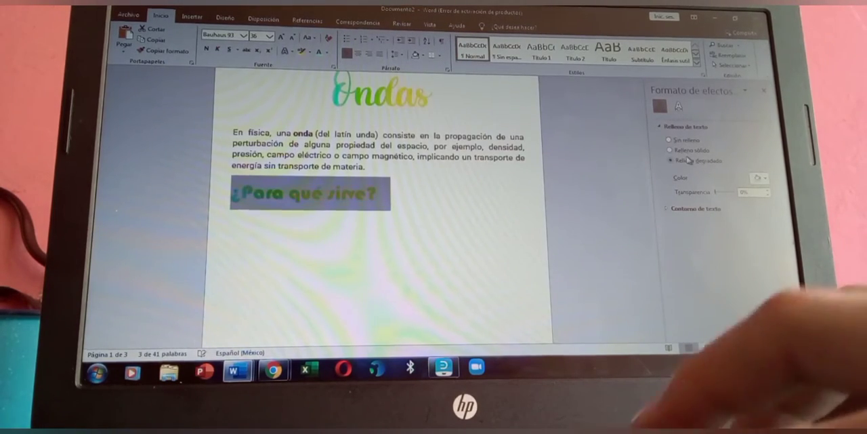
{"action": "left_click", "coordinate": [688, 159]}
Compare with the Ondas title's gradient, reselect the heading and close the effects pane
{"action": "double_click", "coordinate": [407, 99]}
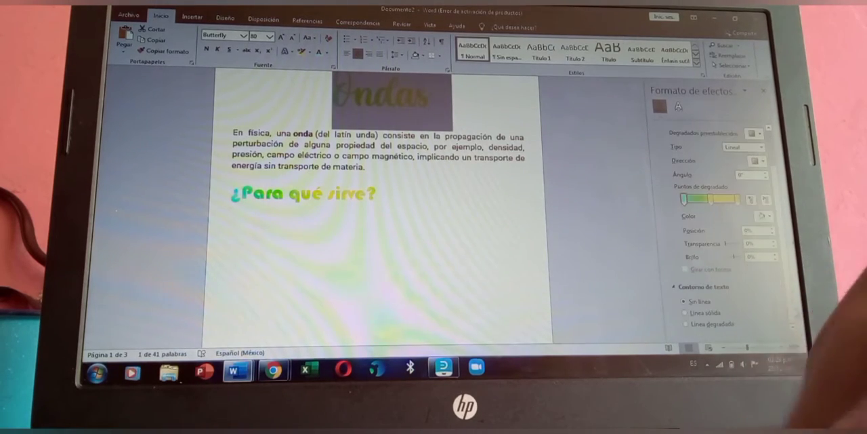
{"action": "scroll", "coordinate": [711, 271], "scroll_direction": "down", "scroll_amount": 3}
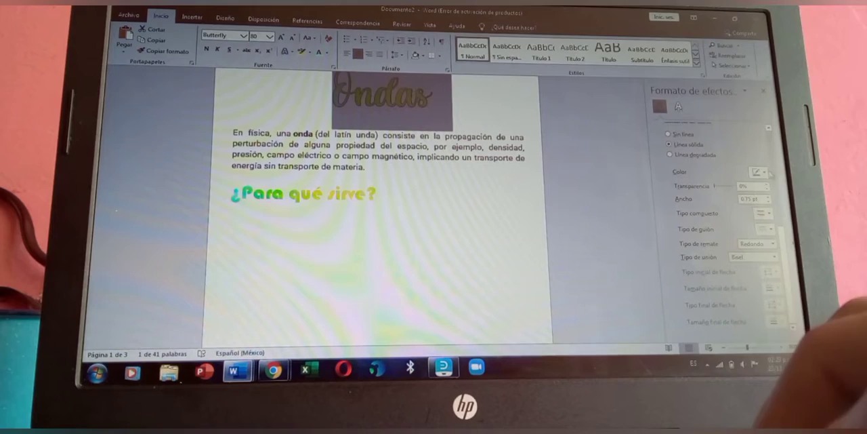
{"action": "left_click", "coordinate": [718, 203]}
{"action": "left_click_drag", "start_coordinate": [379, 194], "coordinate": [230, 194]}
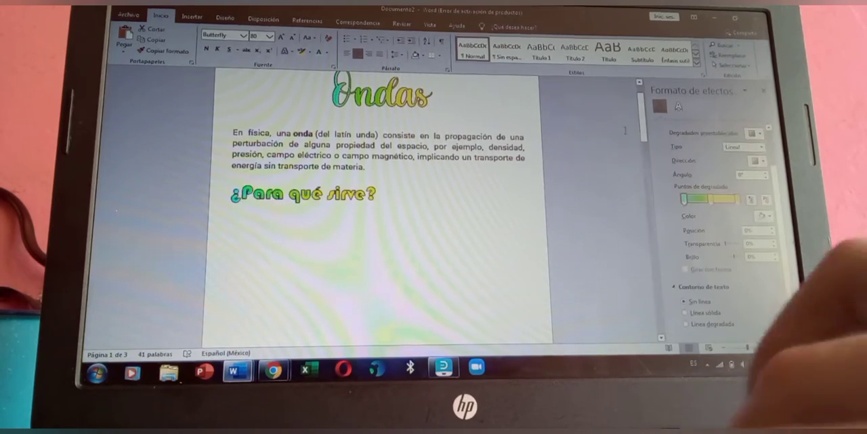
{"action": "left_click", "coordinate": [638, 82]}
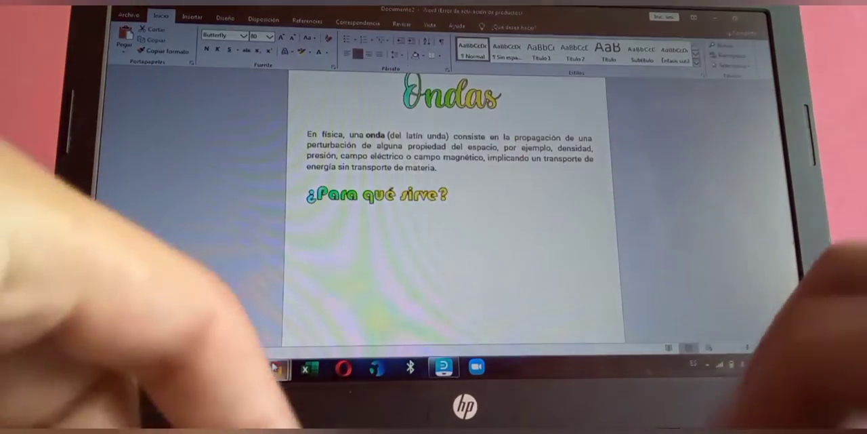
Search Google for 'para que sirven las ondas'
{"action": "left_click", "coordinate": [272, 369]}
{"action": "left_click", "coordinate": [337, 53]}
{"action": "key", "text": "ctrl+a"}
{"action": "type", "text": "pa"}
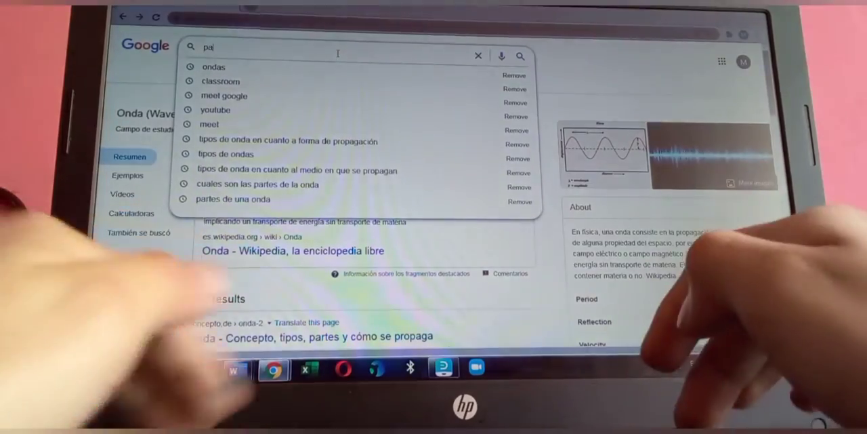
{"action": "type", "text": "ra que sirven las "}
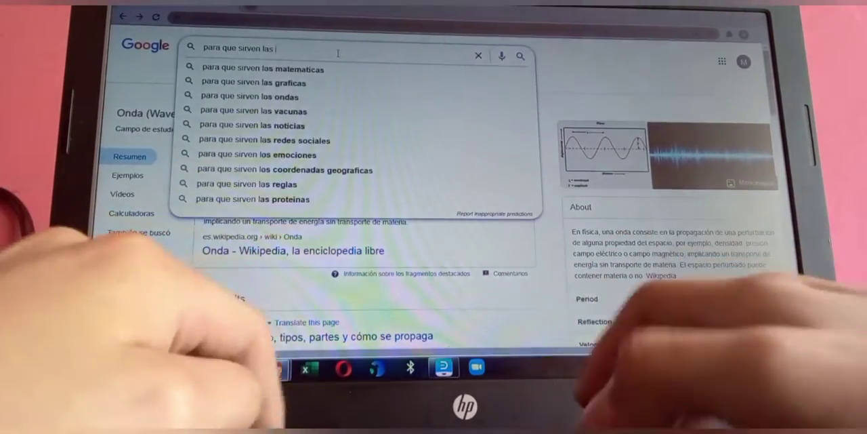
{"action": "type", "text": "ondas"}
{"action": "key", "text": "Return"}
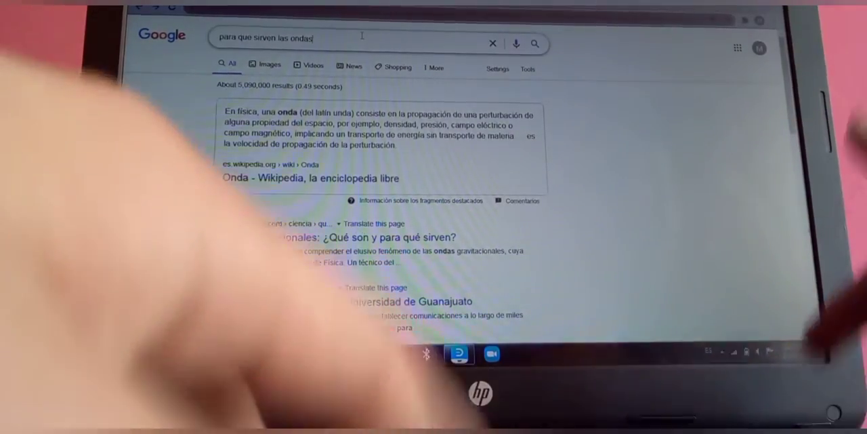
Search Google for 'en donde se encuentaran las ondas'
{"action": "left_click", "coordinate": [362, 37]}
{"action": "key", "text": "ctrl+a"}
{"action": "type", "text": "en d"}
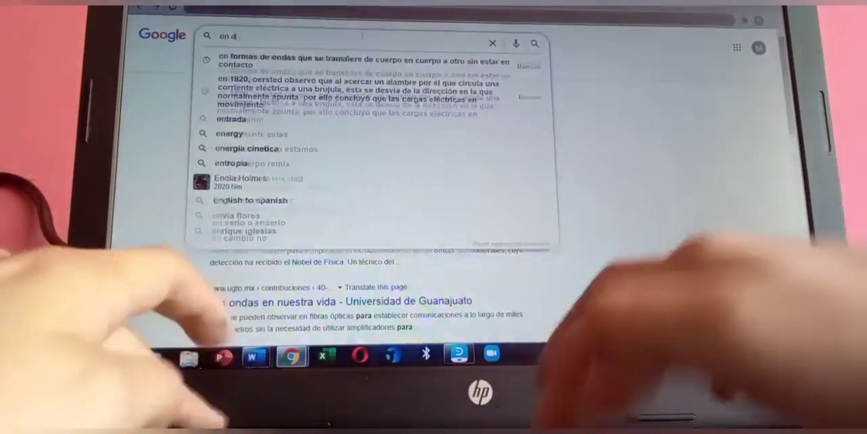
{"action": "type", "text": "onde se encuentaran las o"}
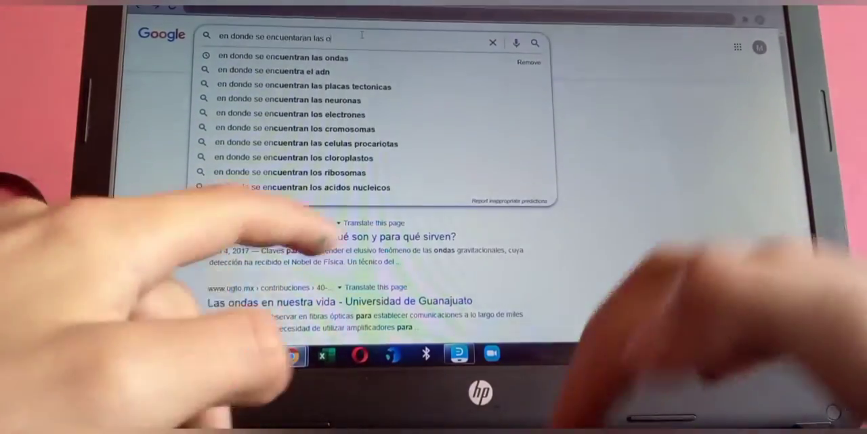
{"action": "type", "text": "ndas"}
{"action": "key", "text": "Return"}
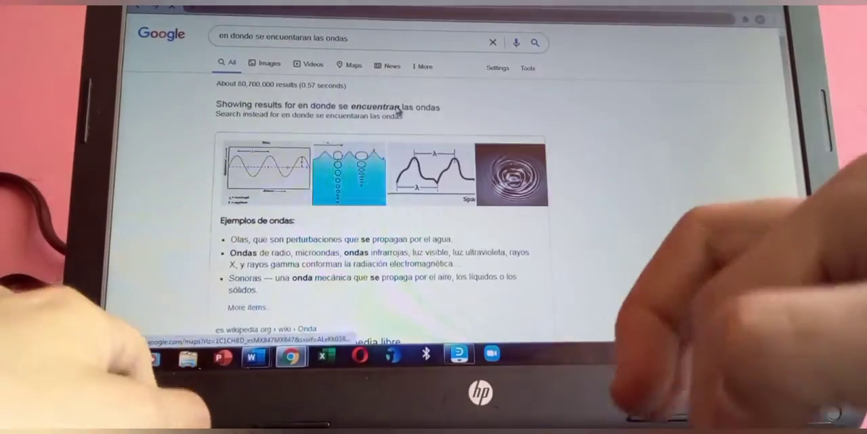